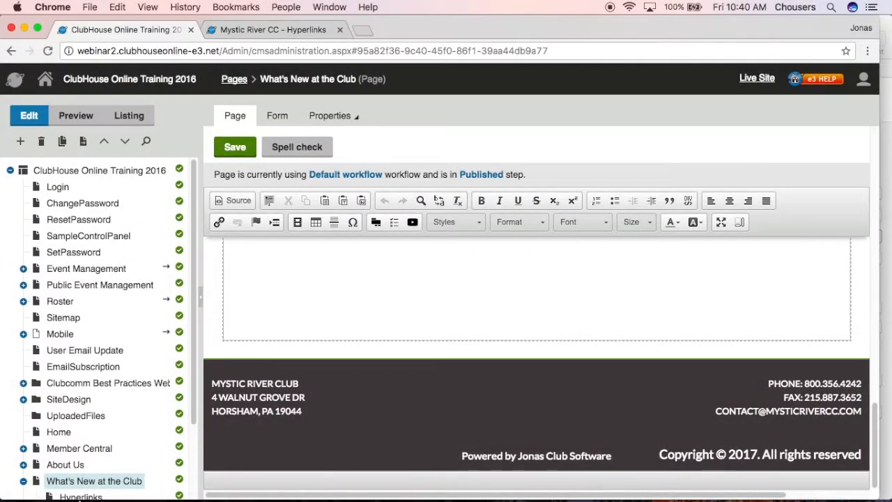
Step: Rename the What's New at the Club page's document to "What's New", save it and publish the change
scroll(316, 466, up, 5)
scroll(213, 383, up, 15)
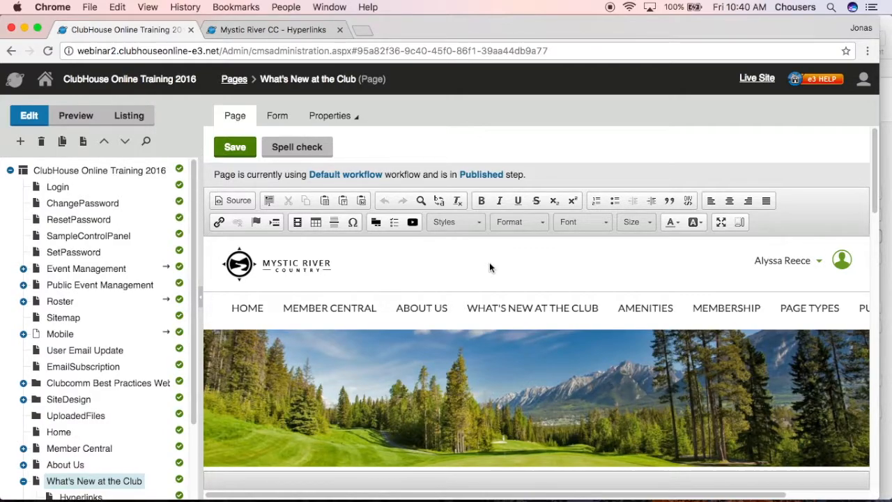
click(278, 116)
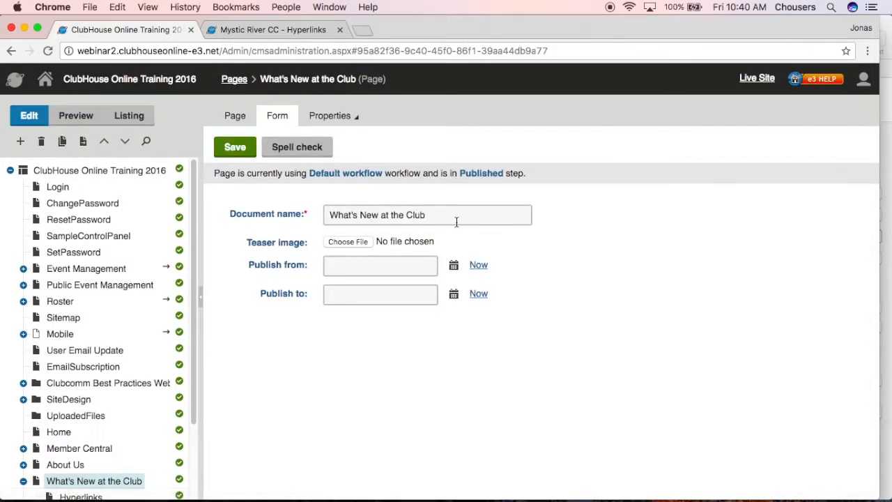
drag(436, 215, 380, 216)
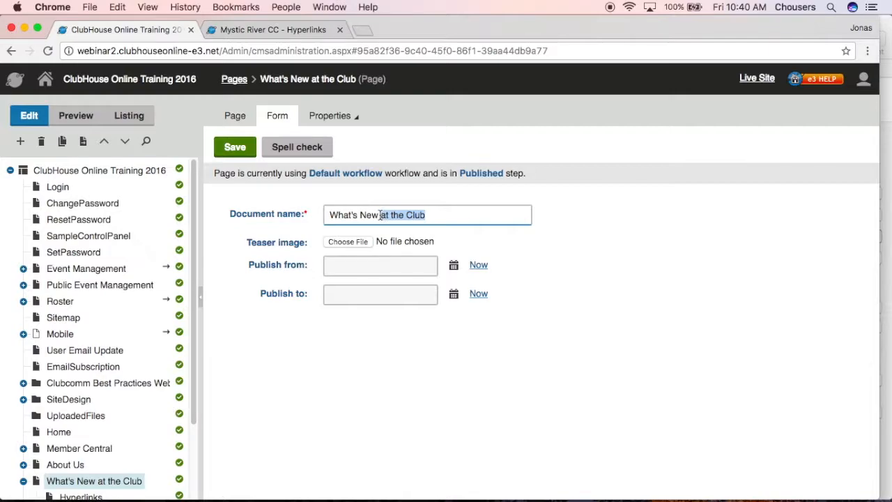
key(BackSpace)
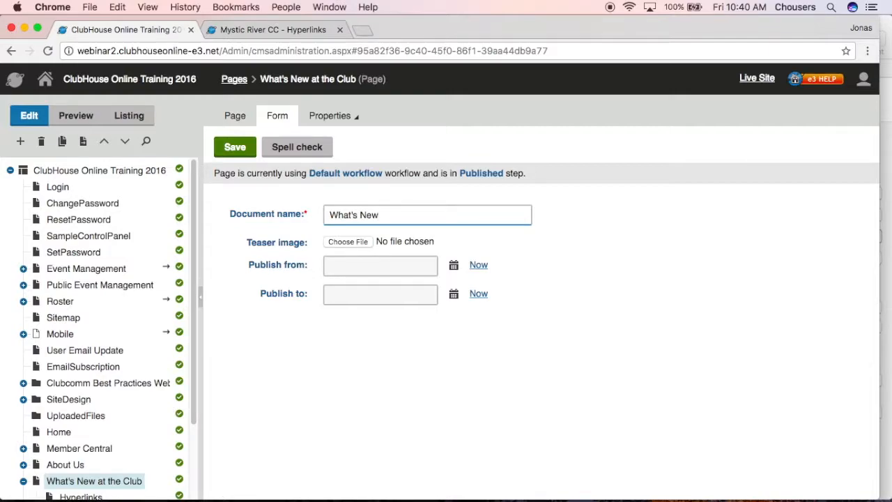
click(228, 152)
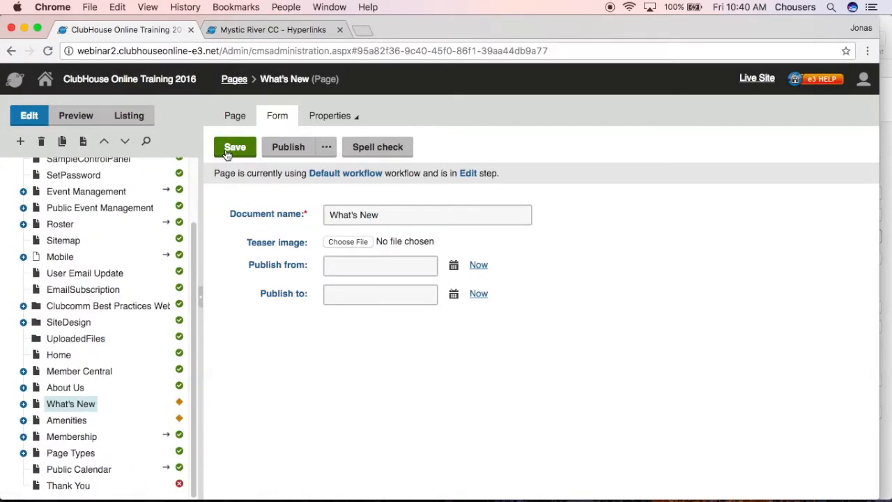
click(269, 157)
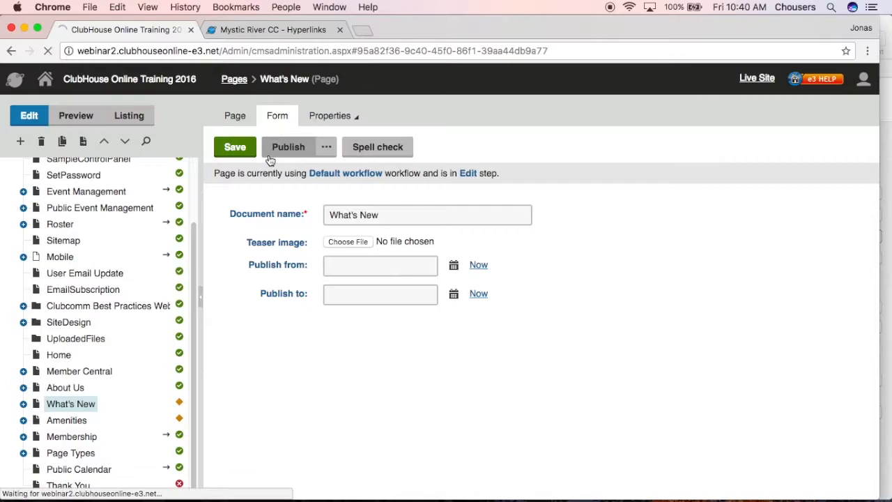
Step: Reload the Hyperlinks page preview and check the renamed What's New menu item and the page's URL path
click(282, 34)
scroll(256, 375, up, 4)
scroll(255, 375, up, 10)
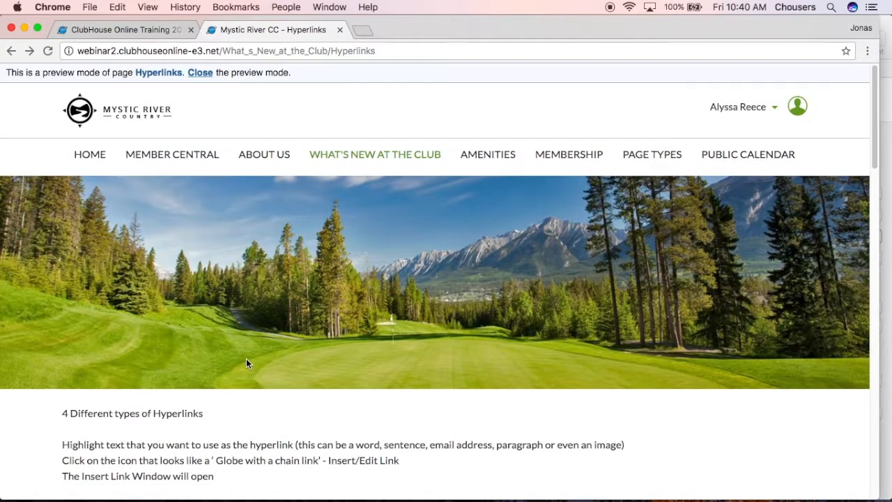
click(48, 54)
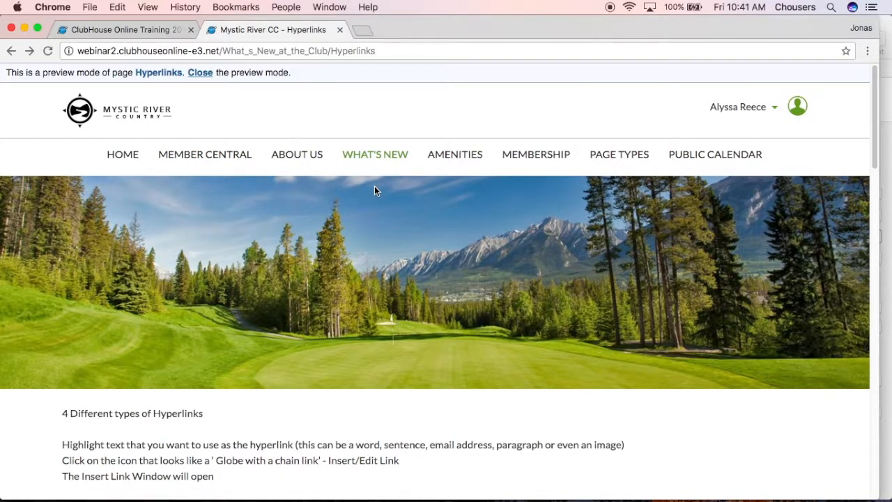
drag(328, 50, 222, 52)
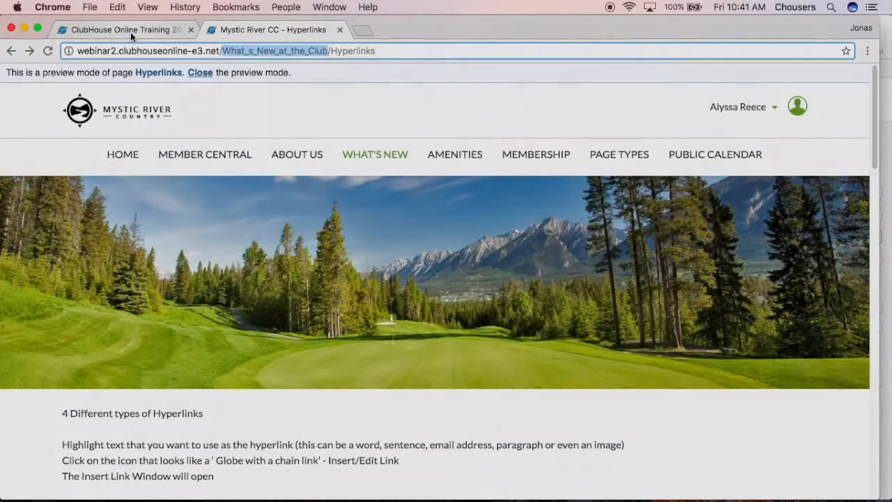
Step: Review the What's New page's creation and last-modified details in its general properties, and view the page through its live URL
click(129, 32)
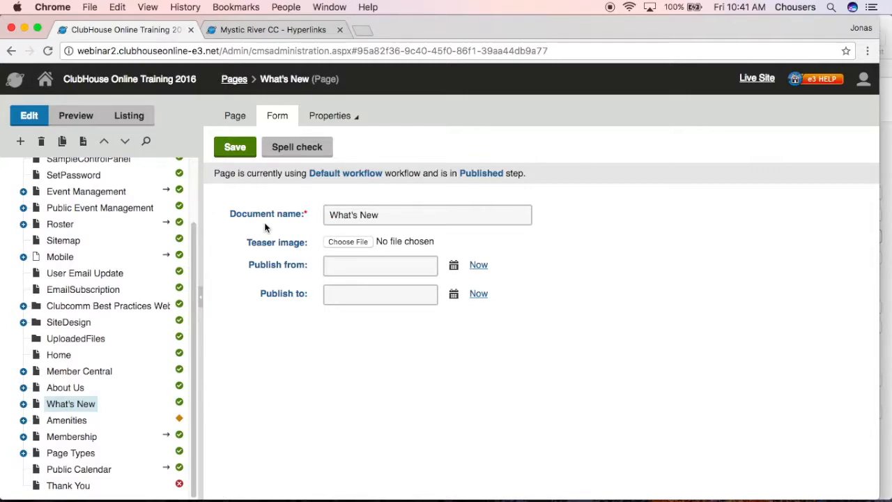
click(352, 117)
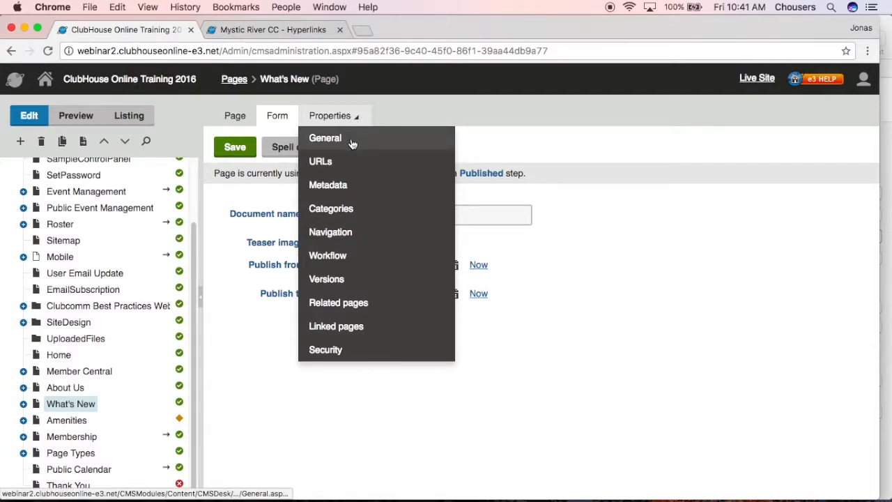
click(351, 139)
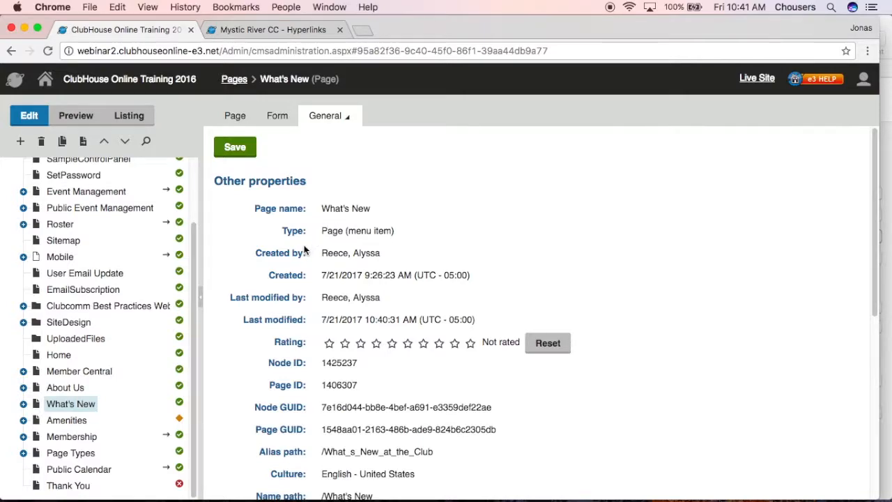
drag(255, 252, 477, 278)
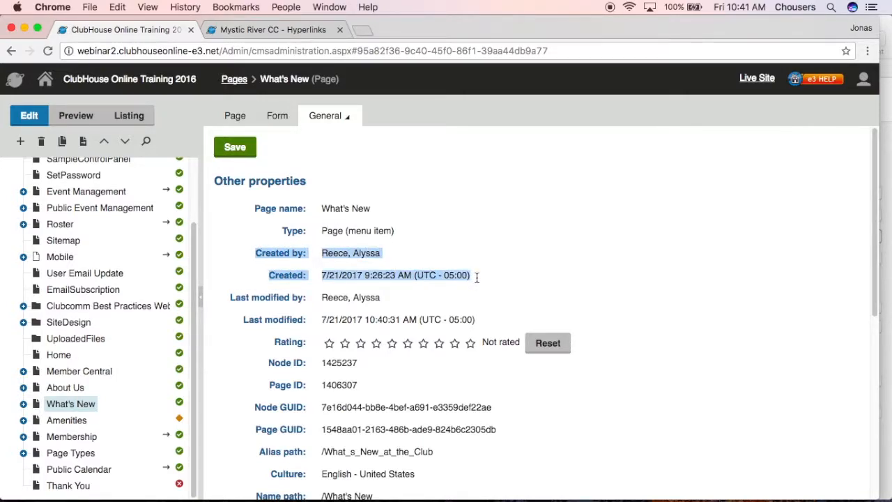
click(227, 301)
drag(227, 302, 481, 319)
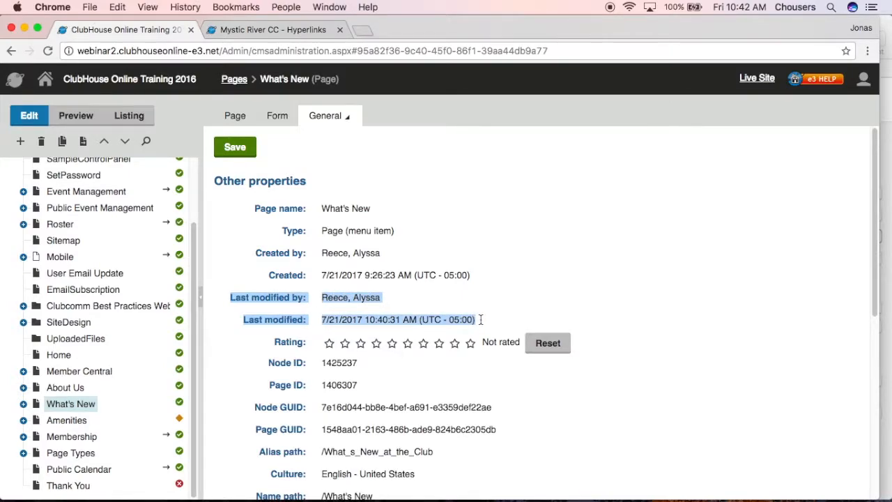
scroll(482, 320, down, 4)
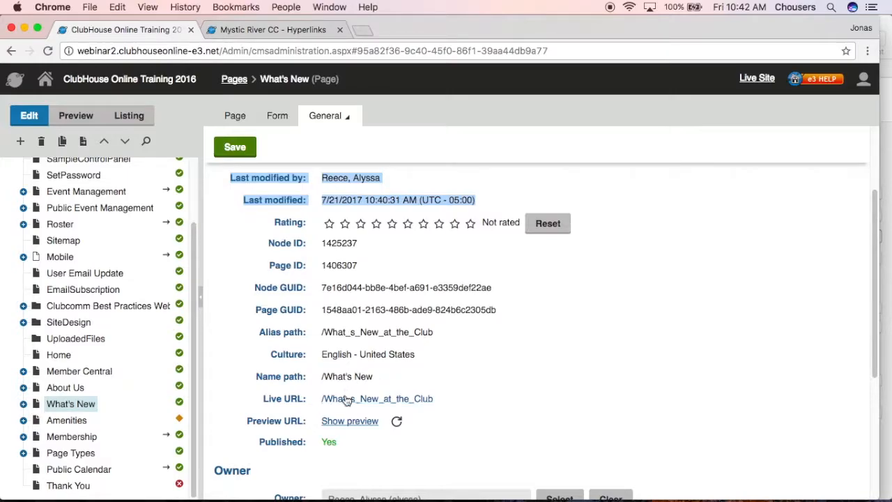
click(346, 399)
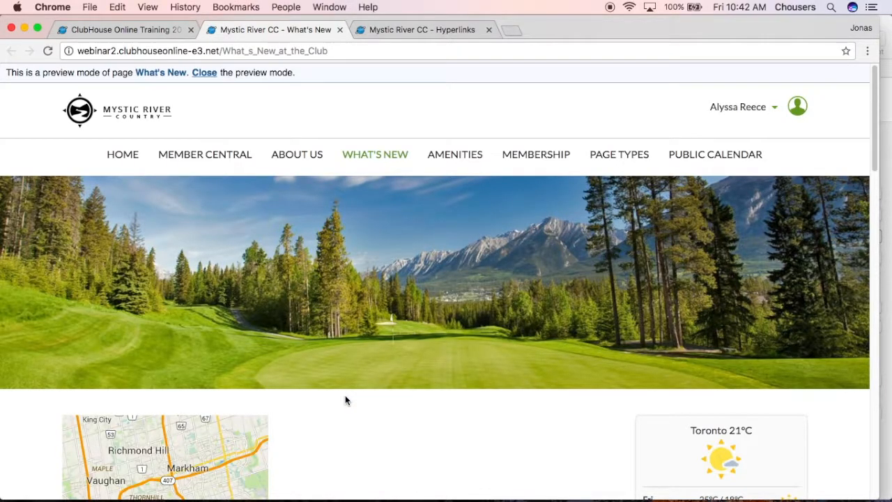
click(119, 30)
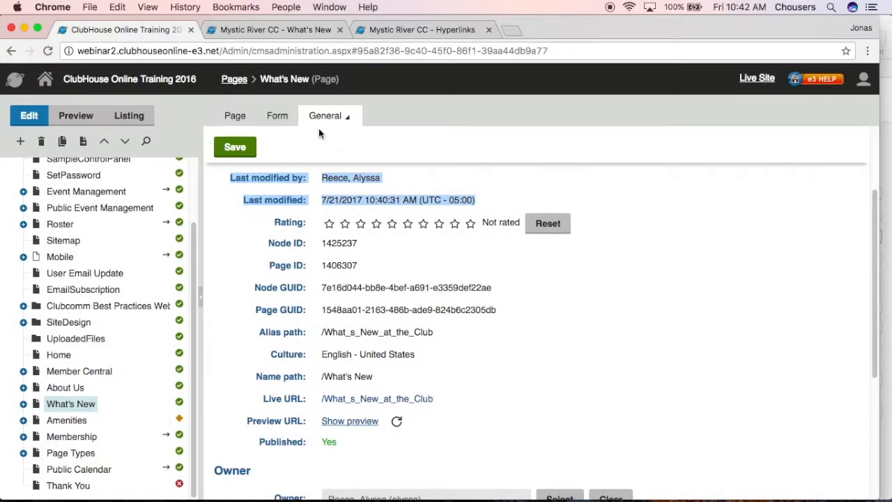
Step: In the What's New page's metadata properties, try turning off Inherit for the page title, then restore it
click(312, 118)
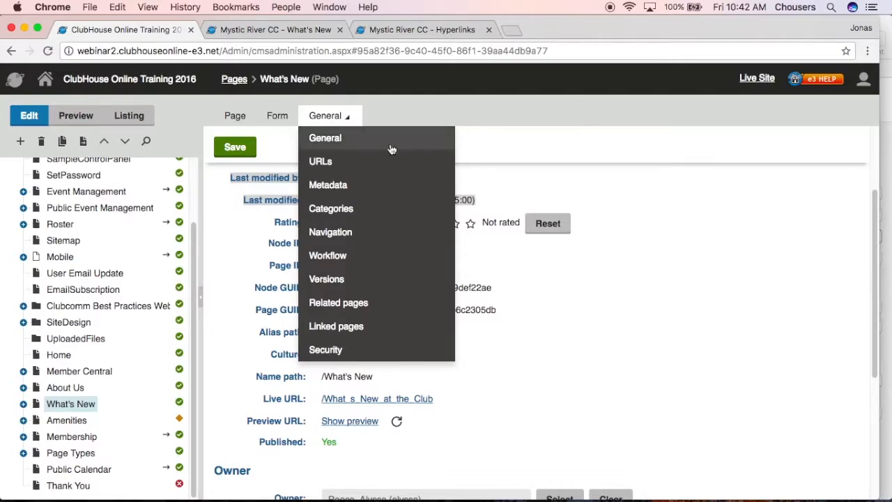
click(372, 185)
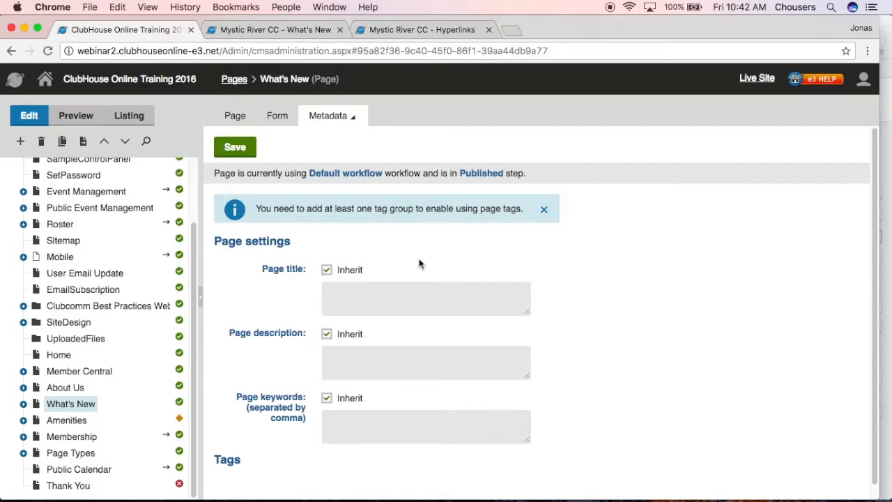
click(326, 271)
click(344, 291)
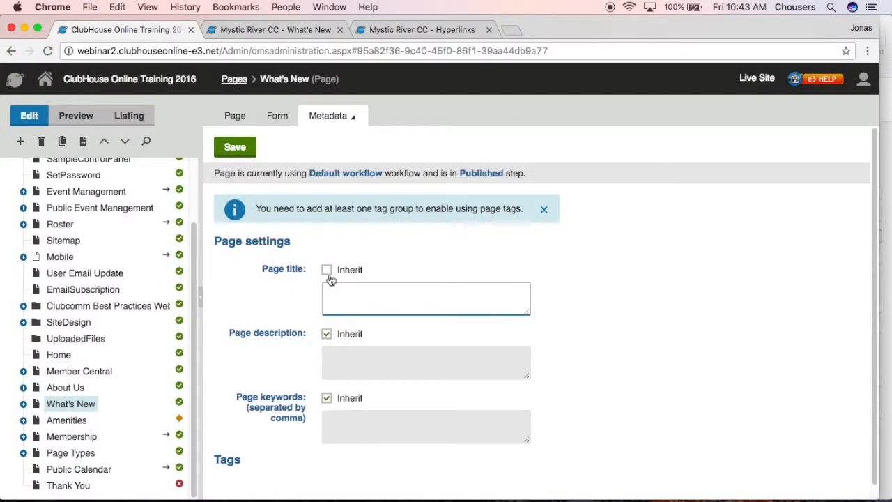
click(327, 272)
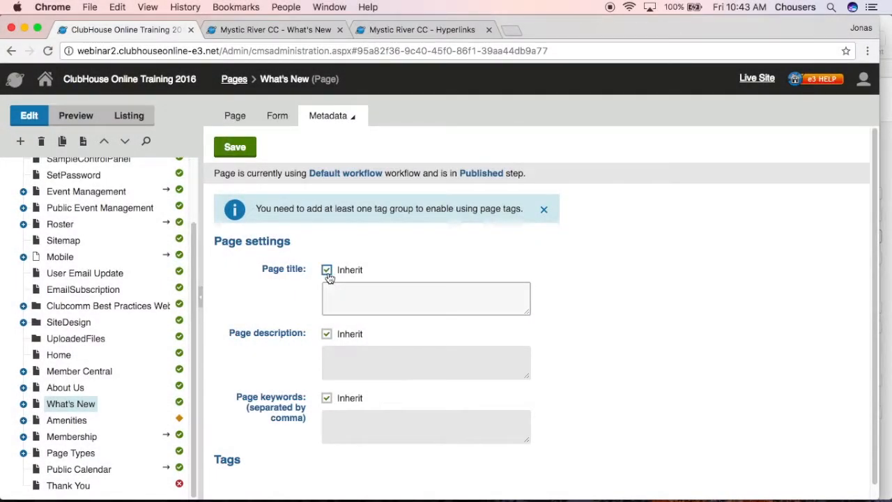
Step: Open the What's New page's navigation properties, discarding the unsaved metadata changes
click(352, 118)
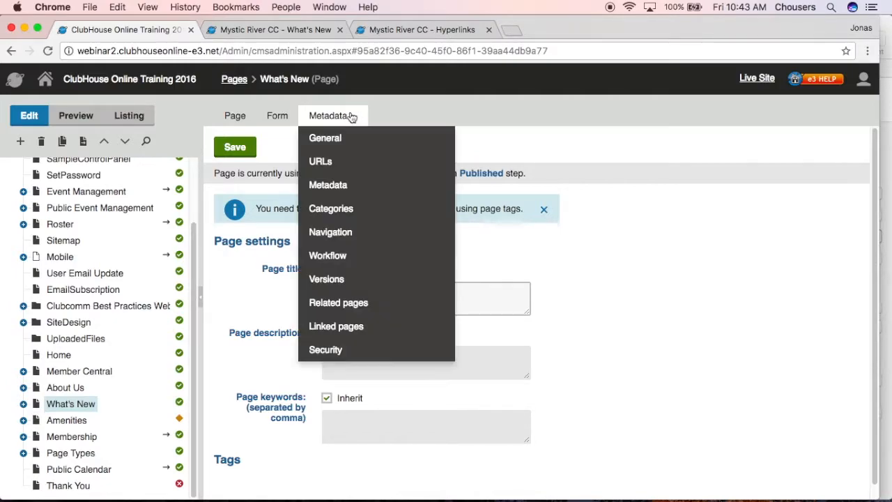
click(359, 235)
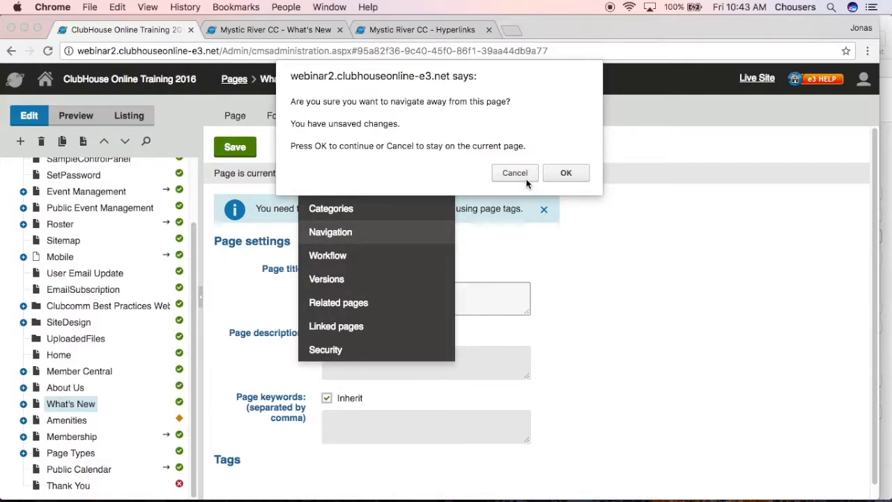
click(572, 178)
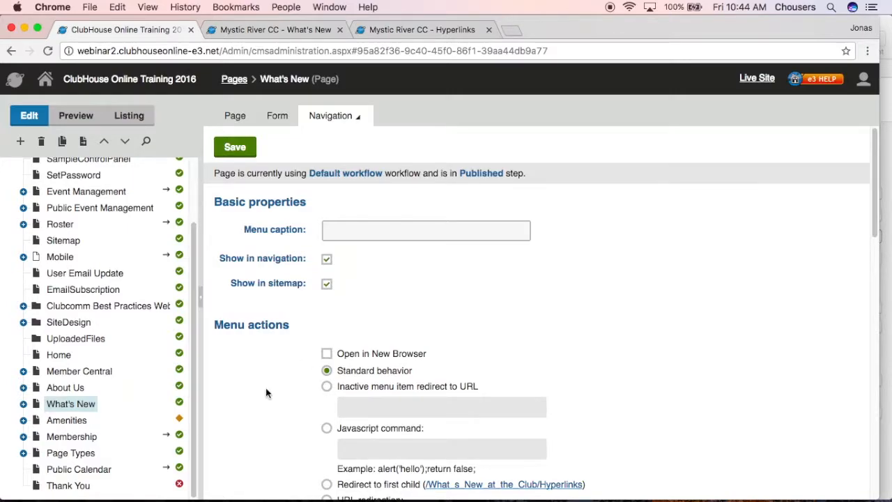
Step: Compare the Amenities subpages in the content tree with the site's Amenities menu, and check the Ski Club page's navigation settings
click(23, 420)
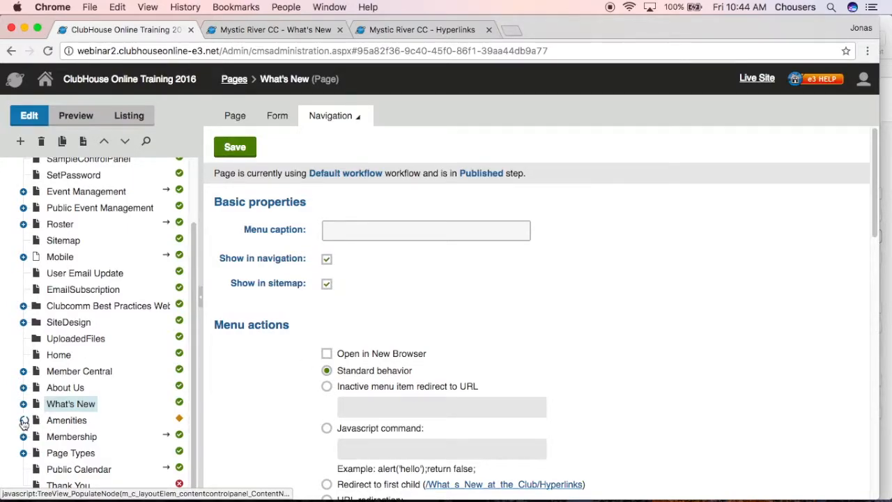
scroll(24, 425, down, 3)
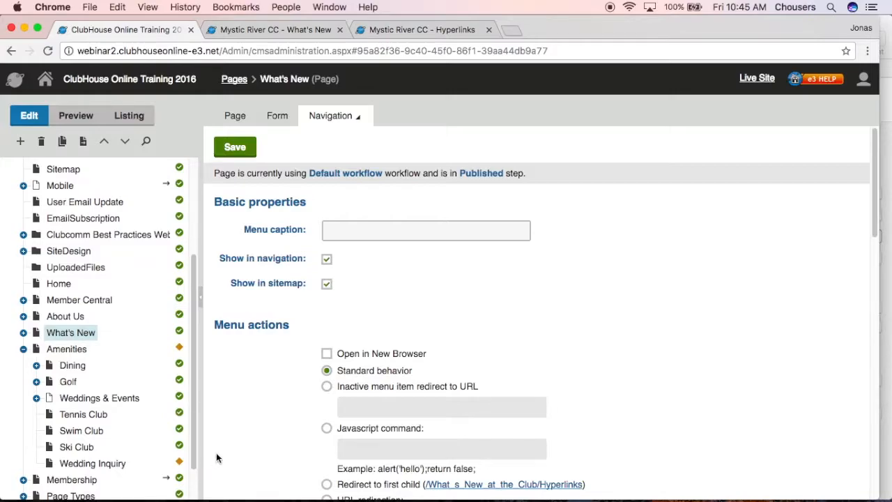
click(289, 32)
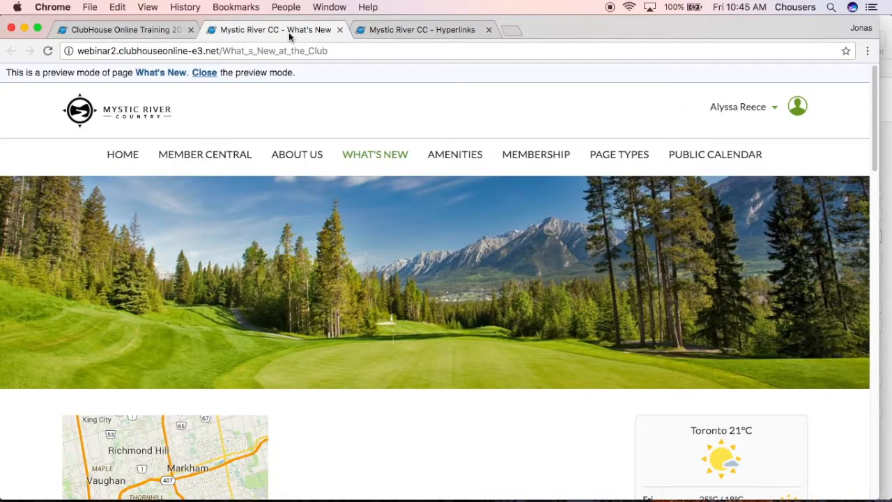
mouse_move(454, 159)
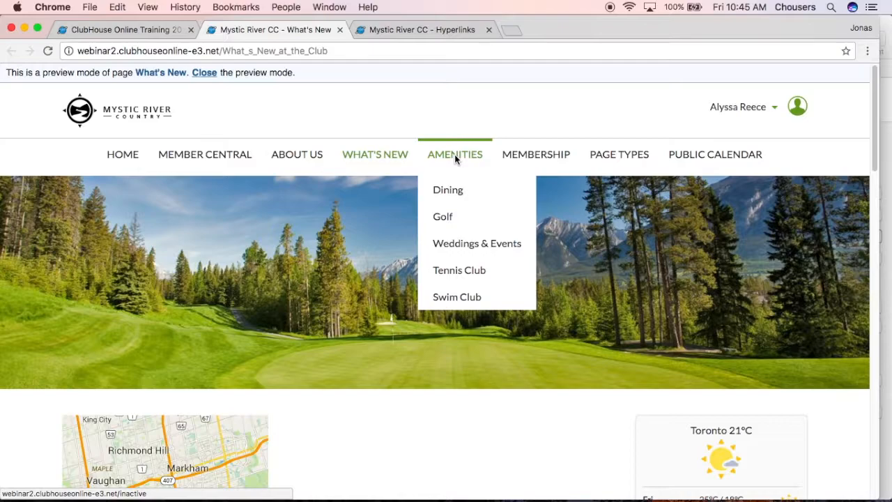
click(148, 30)
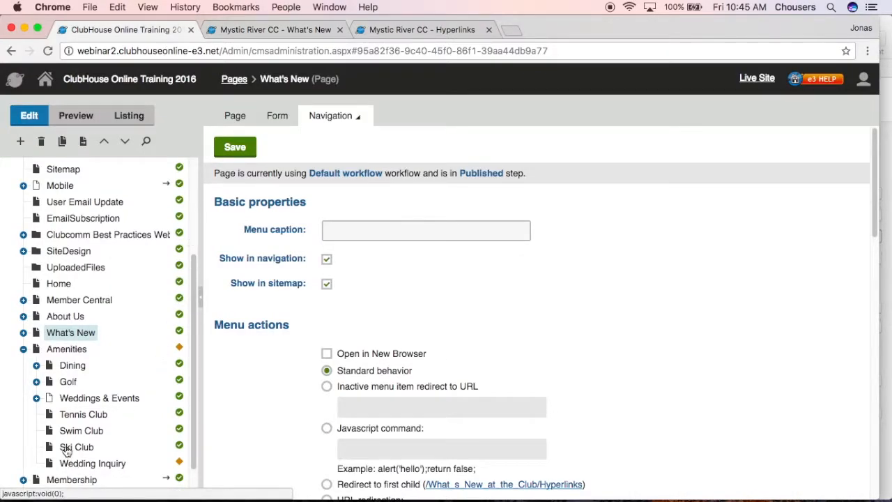
click(75, 446)
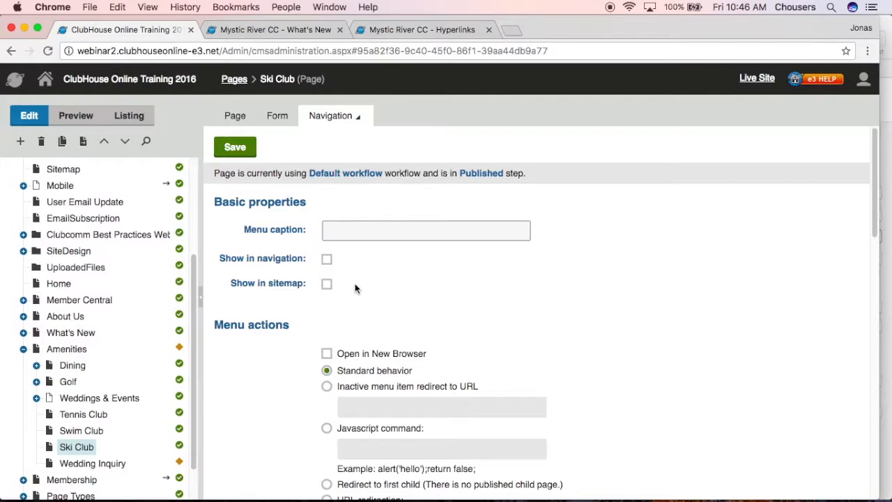
Step: Compare how the What's New and Amenities menu items behave on the site with each page's menu action settings
click(74, 337)
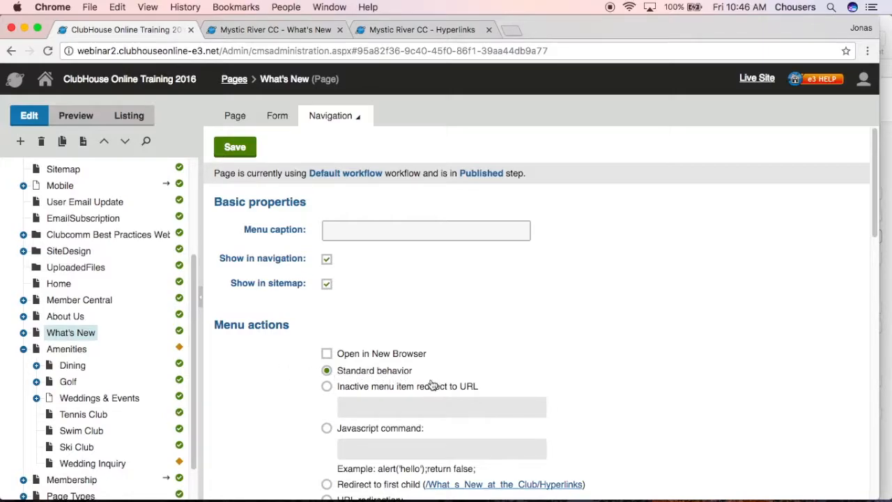
click(288, 31)
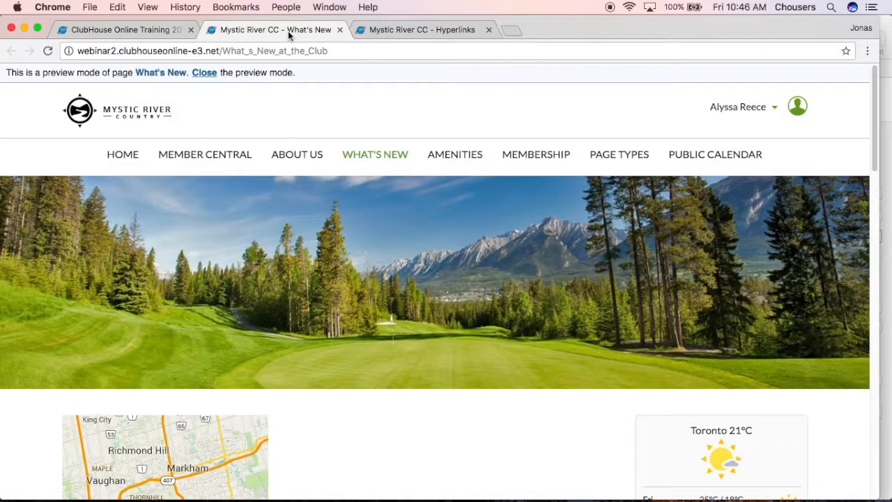
click(369, 159)
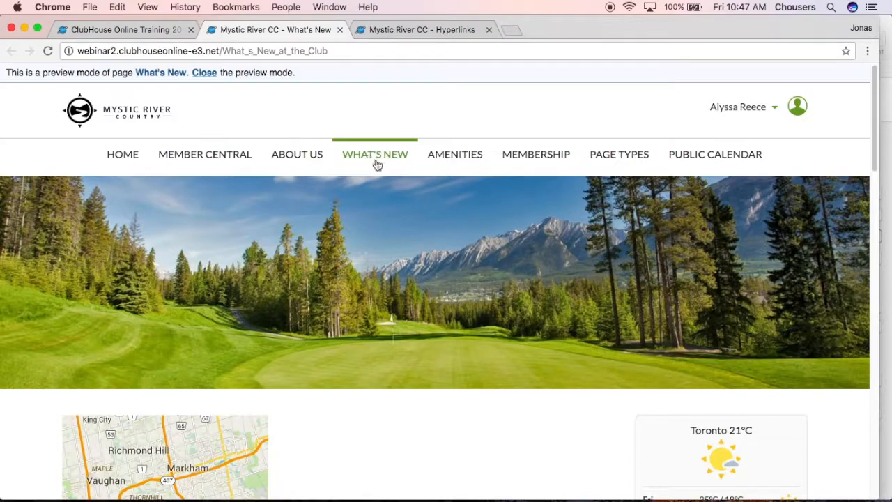
mouse_move(446, 155)
click(445, 154)
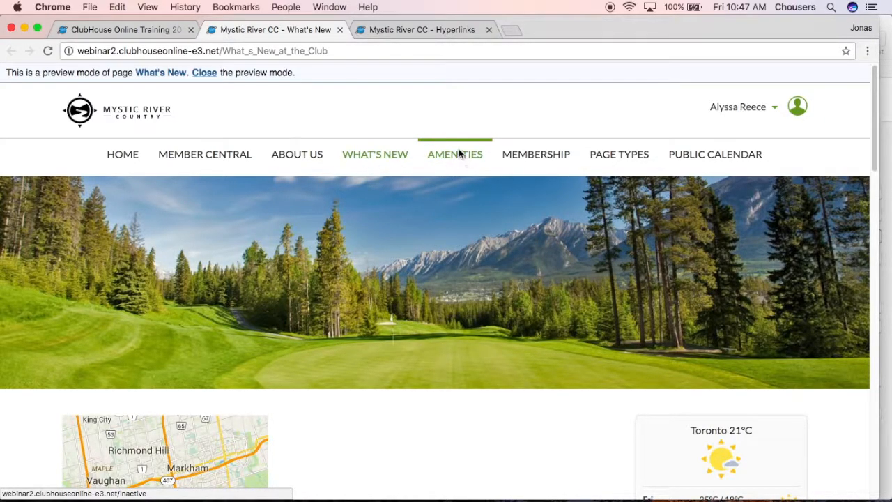
click(140, 28)
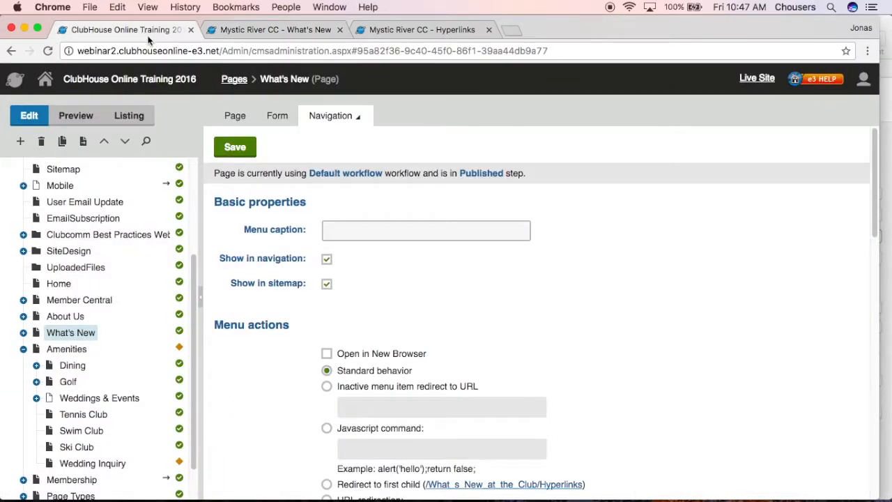
click(68, 351)
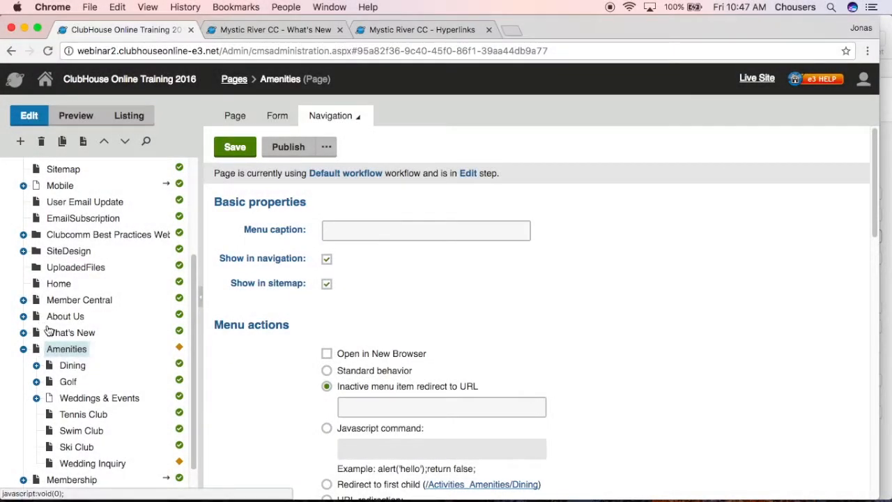
Step: Open the version history of the What's New page
click(52, 333)
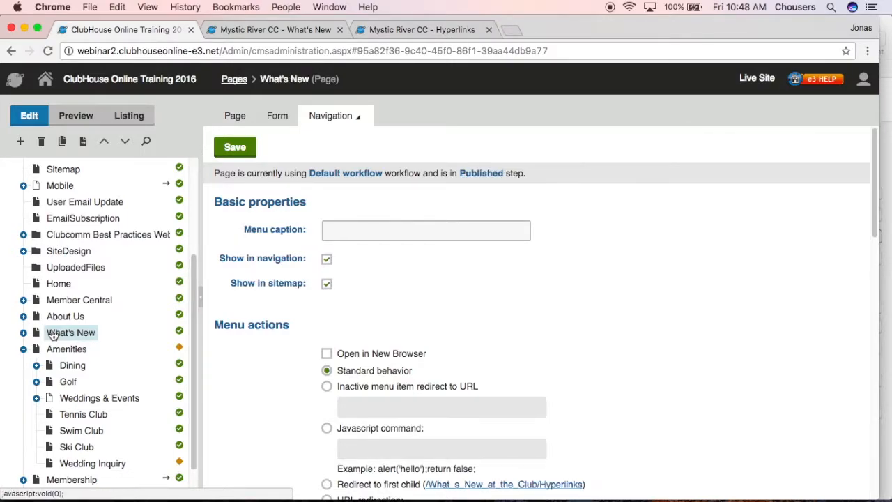
click(340, 113)
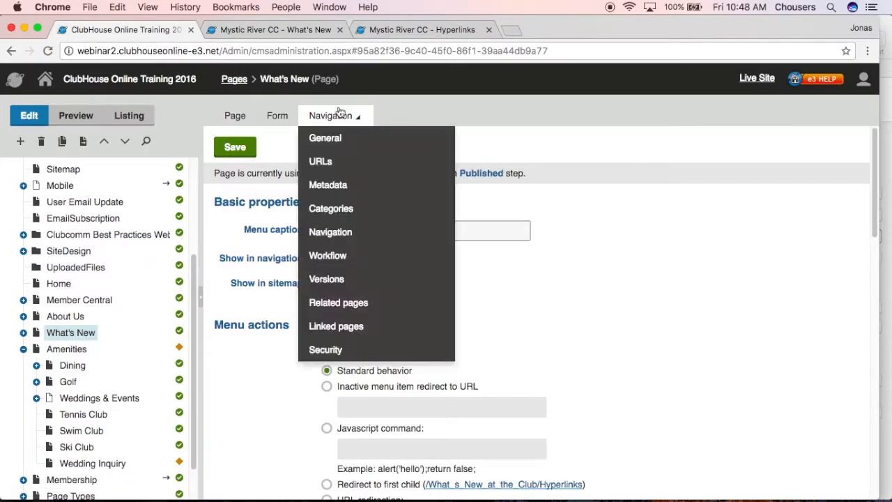
click(368, 280)
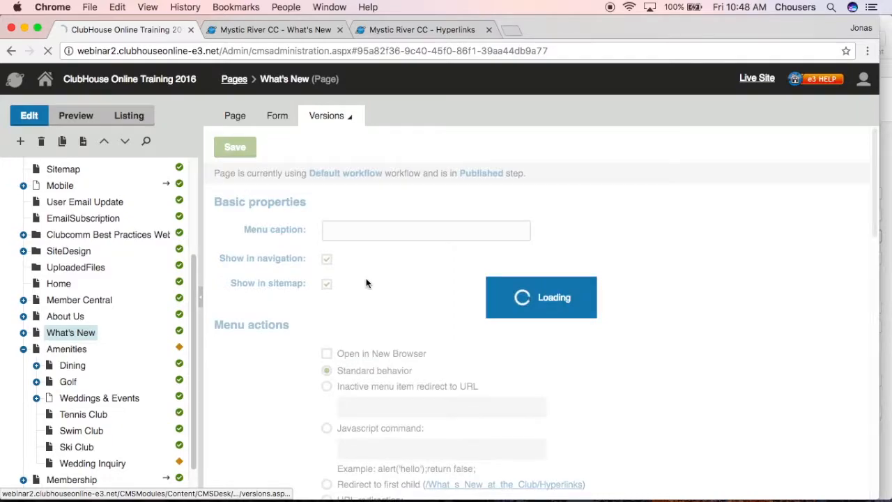